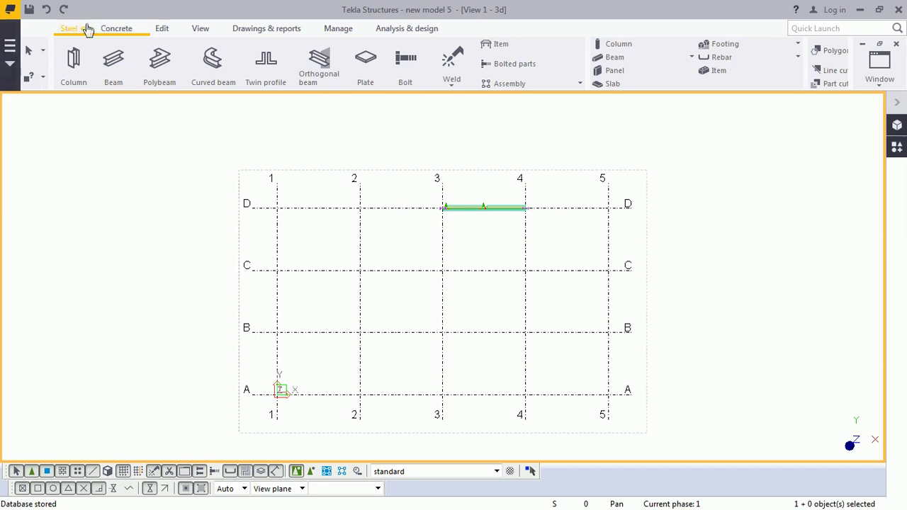
# Measure the vertical 15'-0" distance from grid D/1 to C/1.
pyautogui.click(159, 31)
pyautogui.click(505, 76)
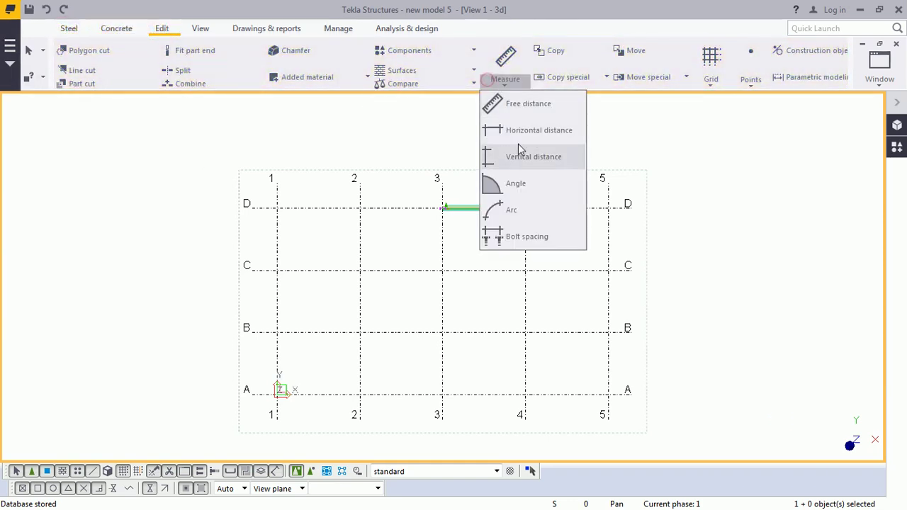
pyautogui.click(498, 154)
pyautogui.click(278, 213)
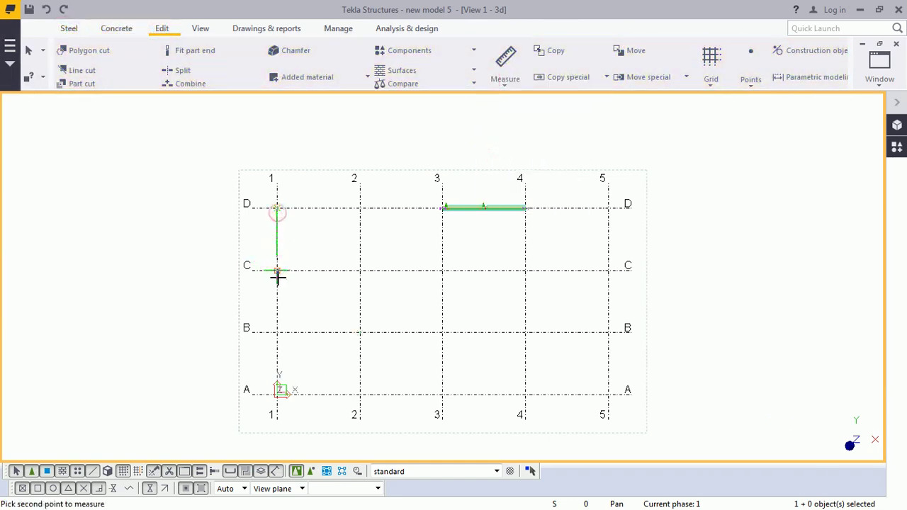
pyautogui.click(277, 272)
pyautogui.click(301, 276)
# Measure the 25'-0" free distance from grid C/1 to near D/2.
pyautogui.click(504, 82)
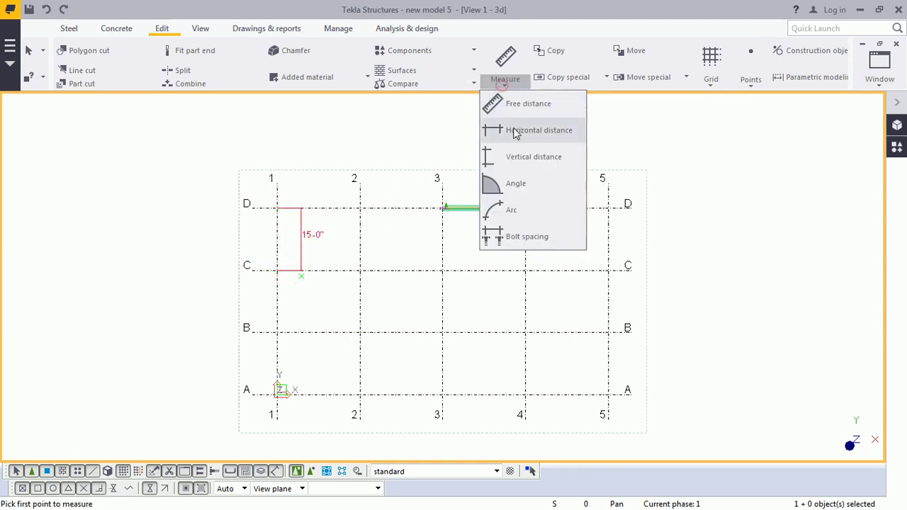
pyautogui.click(494, 103)
pyautogui.click(277, 270)
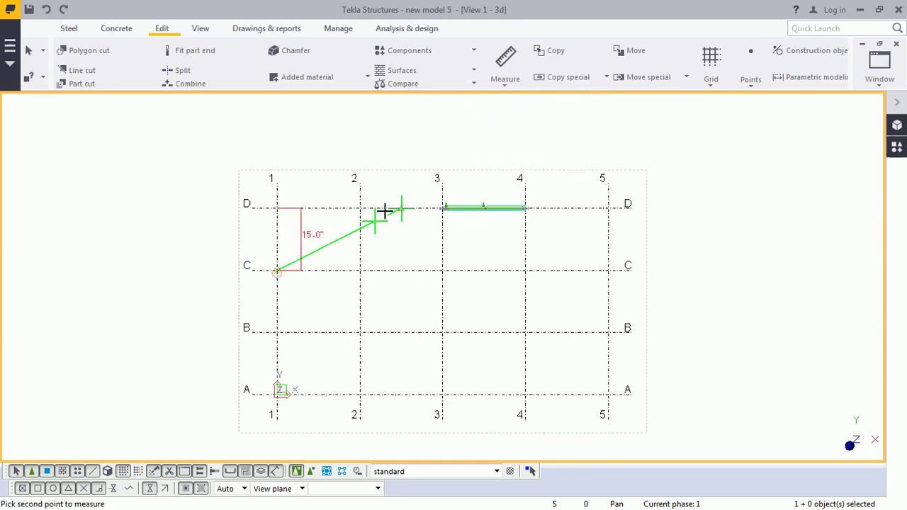
pyautogui.click(360, 208)
pyautogui.click(382, 232)
# Place a steel column at grid B/3.
pyautogui.click(69, 29)
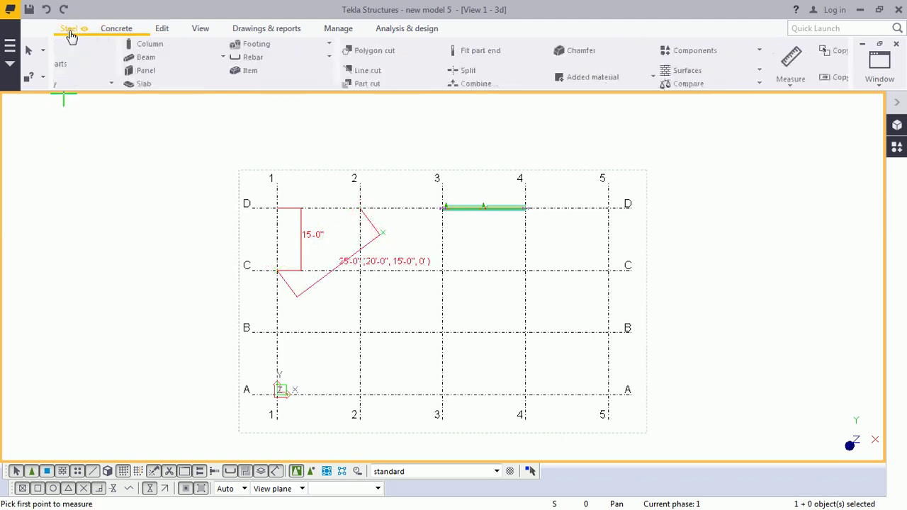
pyautogui.click(74, 66)
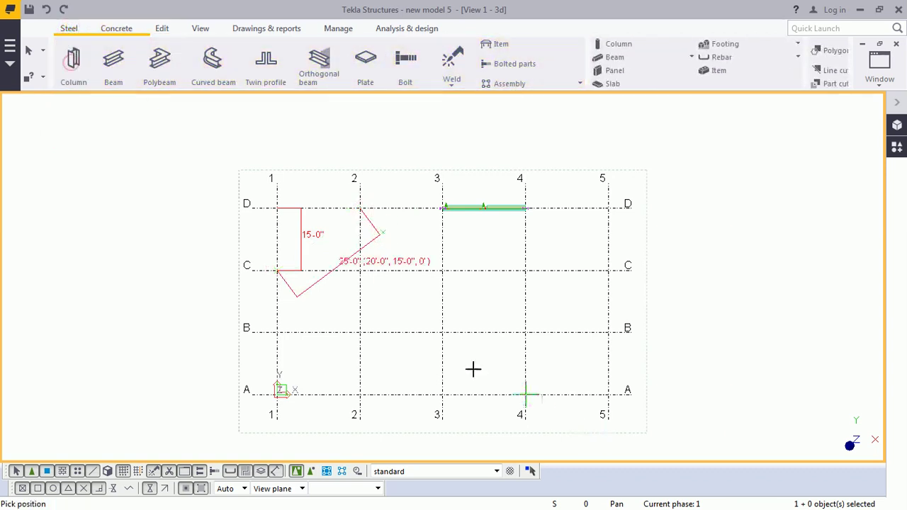
pyautogui.click(442, 328)
# Create a straight beam along grid C from C/3 to C/4.
pyautogui.click(159, 60)
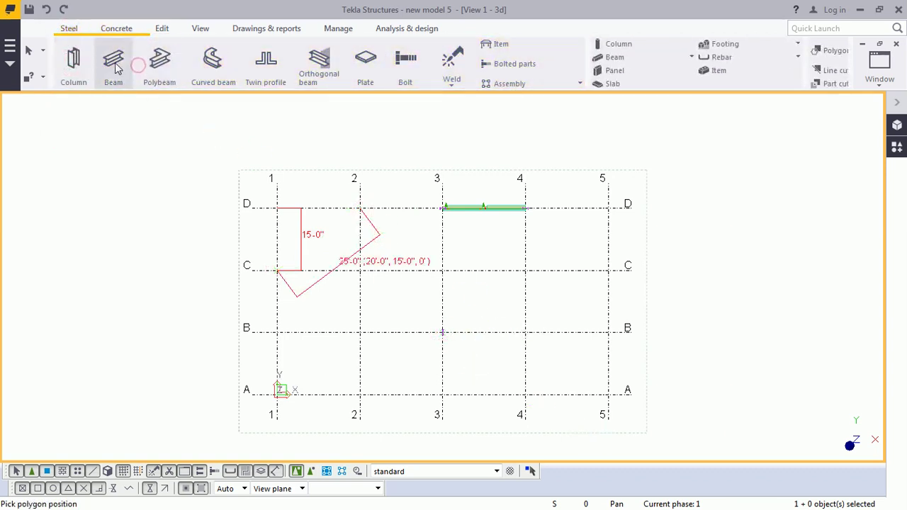
pyautogui.click(114, 61)
pyautogui.click(443, 272)
pyautogui.click(525, 270)
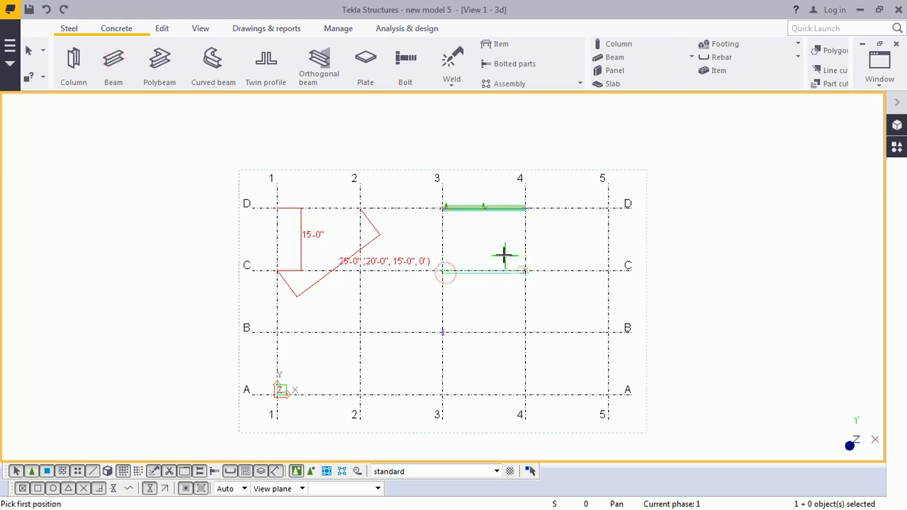
pyautogui.rightClick(502, 253)
pyautogui.click(527, 259)
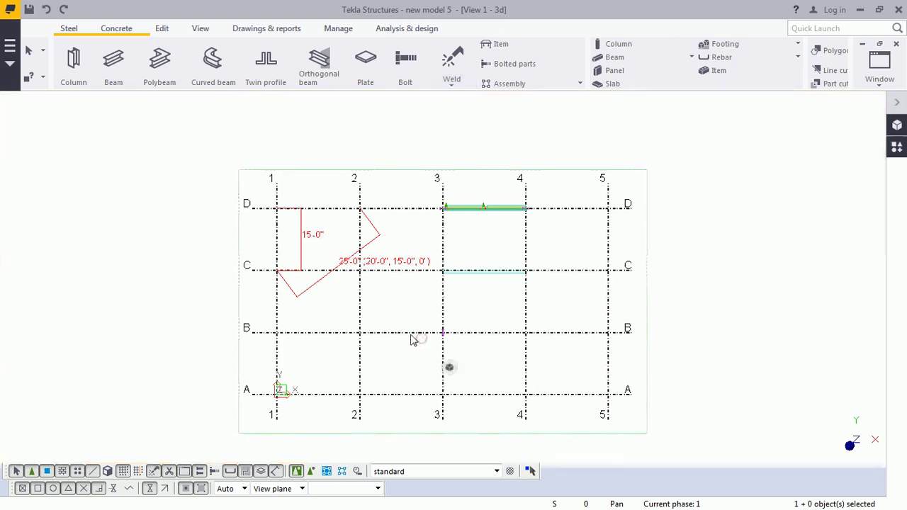
# Interrupt the active commands and redraw the view to clear measurement sketches.
pyautogui.rightClick(399, 308)
pyautogui.click(423, 53)
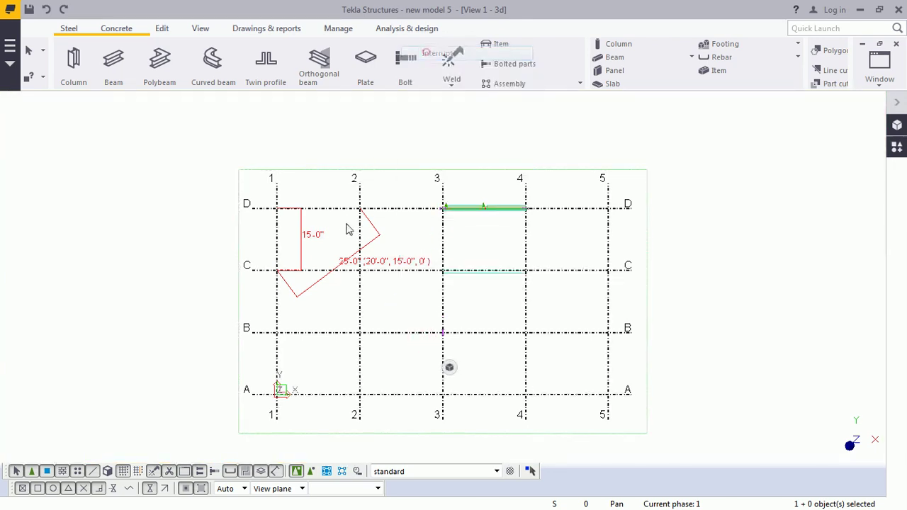
pyautogui.rightClick(362, 151)
pyautogui.click(389, 160)
pyautogui.rightClick(398, 186)
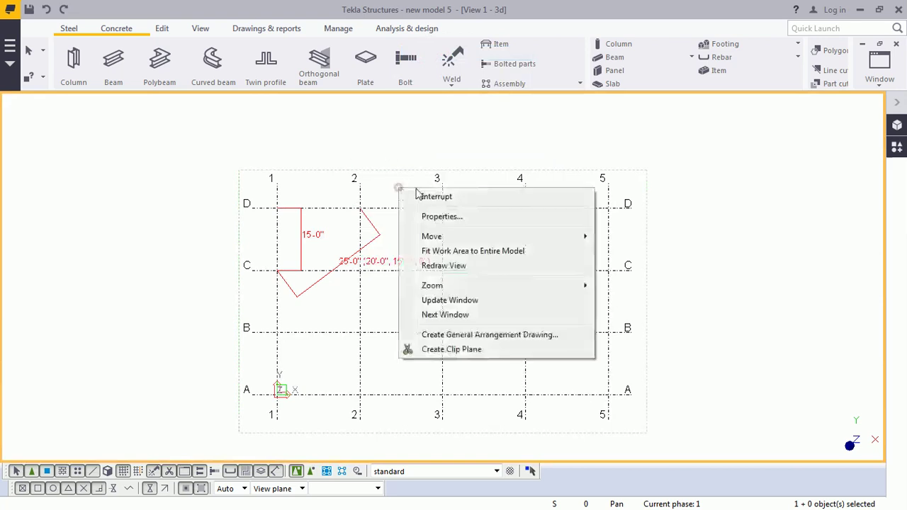
pyautogui.click(447, 263)
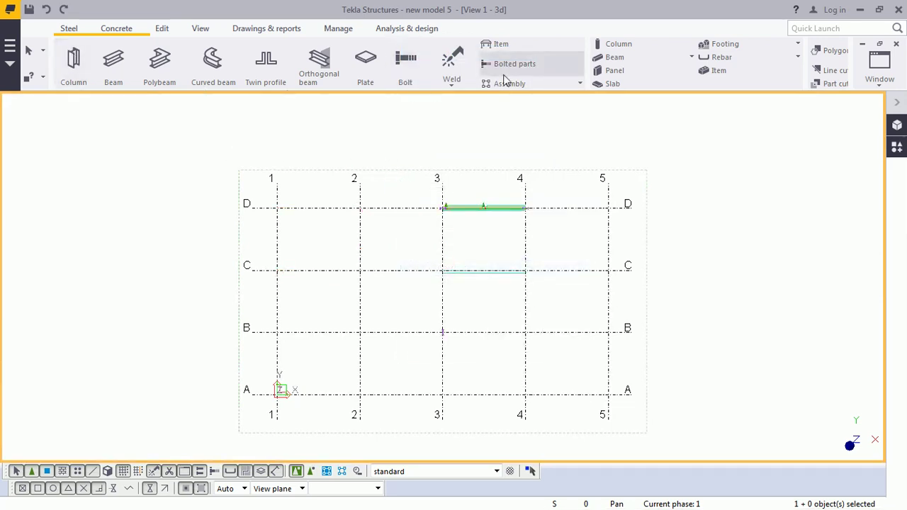
pyautogui.press('alt')
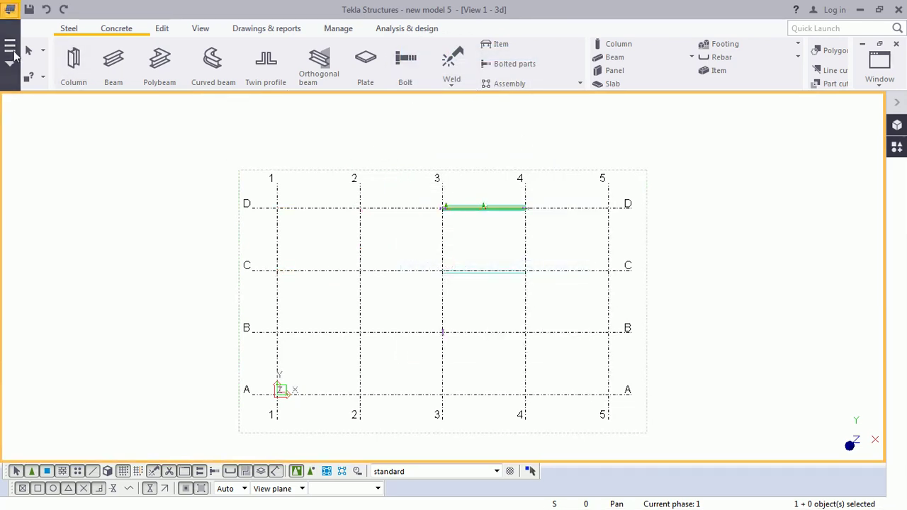
pyautogui.press('alt')
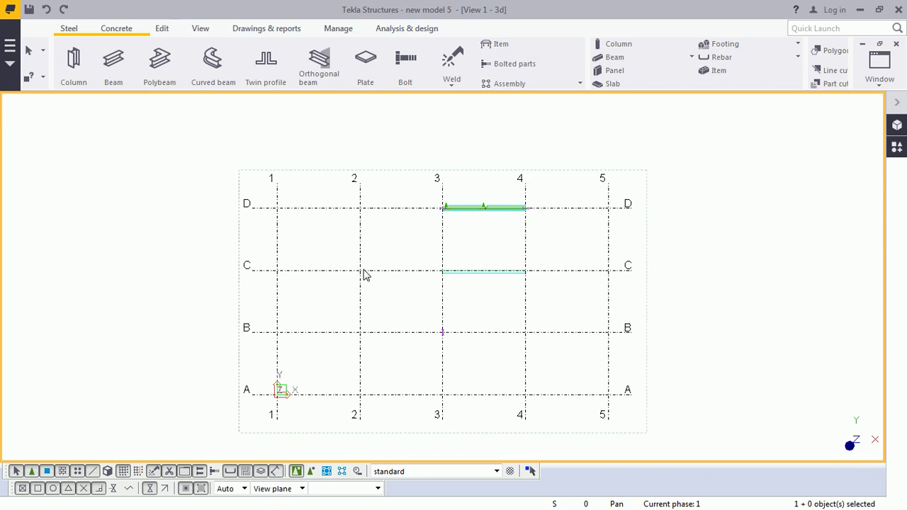
pyautogui.hotkey('ctrl', 'b')
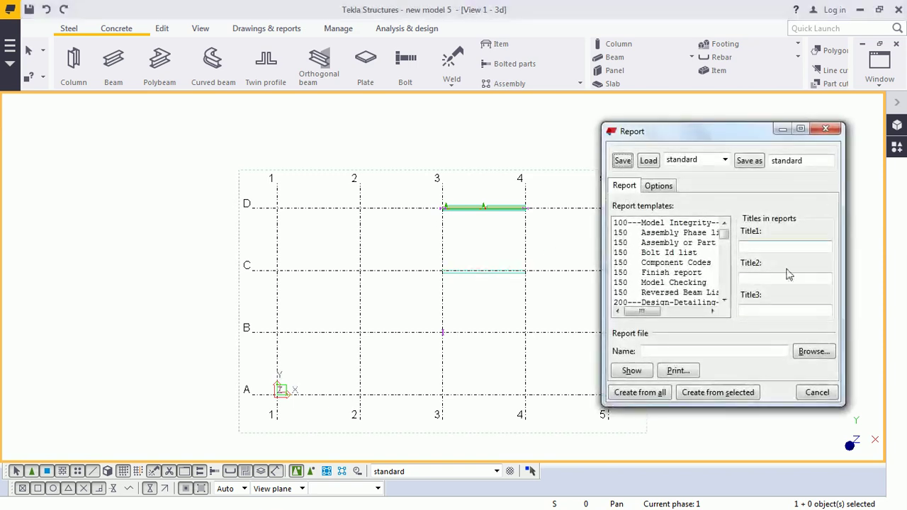
pyautogui.click(825, 129)
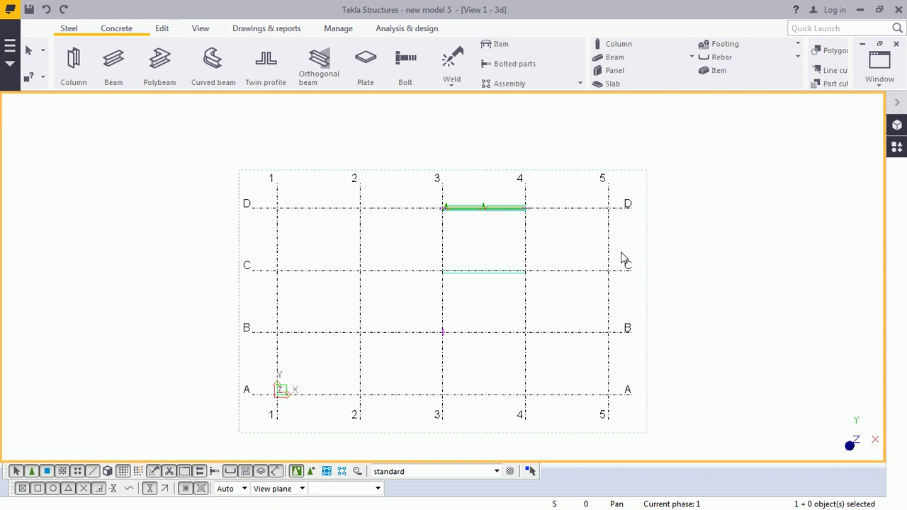
pyautogui.rightClick(264, 138)
pyautogui.click(290, 147)
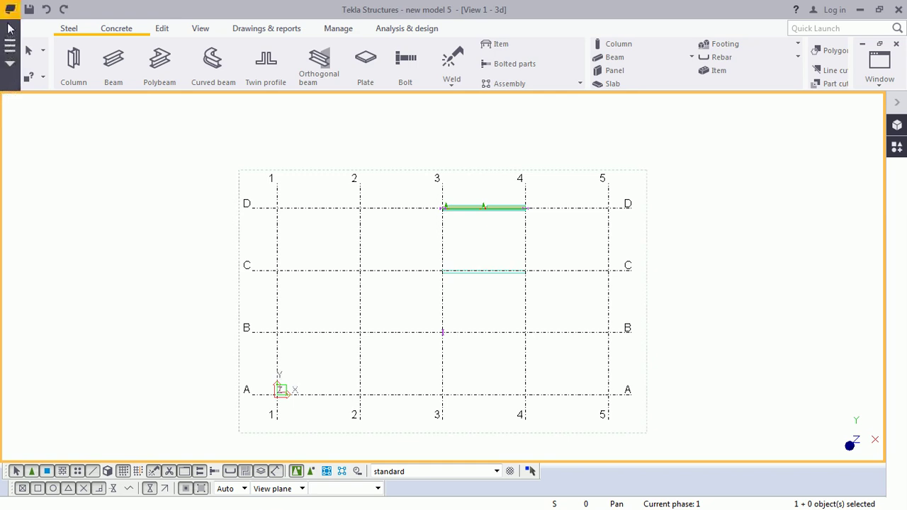
# Open Keyboard shortcuts for the Modeling group and filter the commands by 'distance'.
pyautogui.click(10, 47)
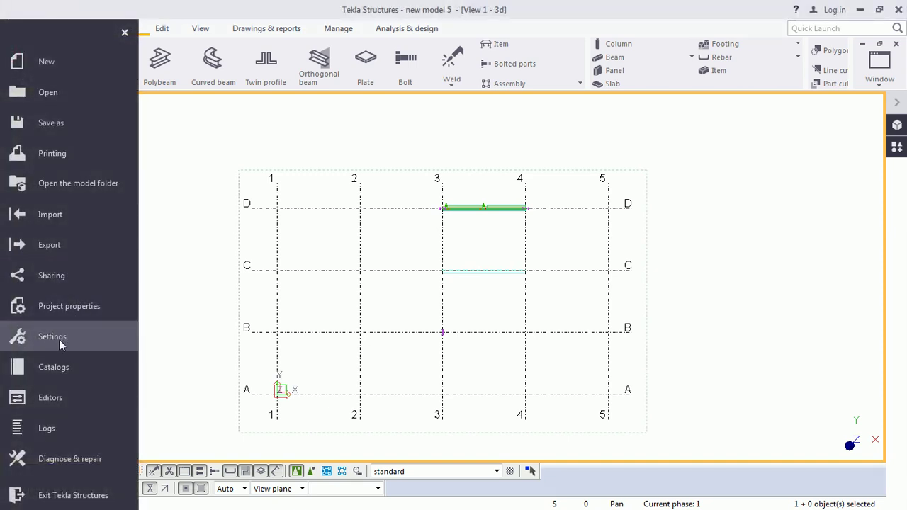
pyautogui.click(59, 339)
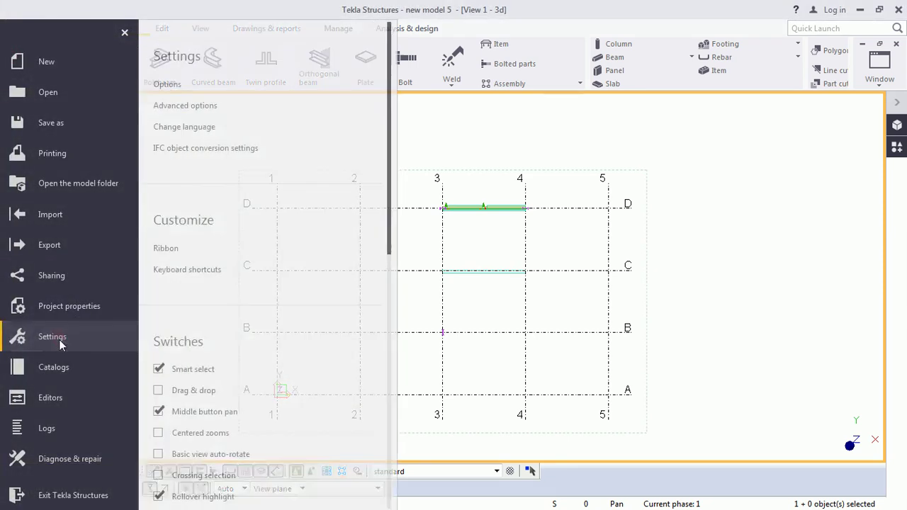
pyautogui.click(205, 277)
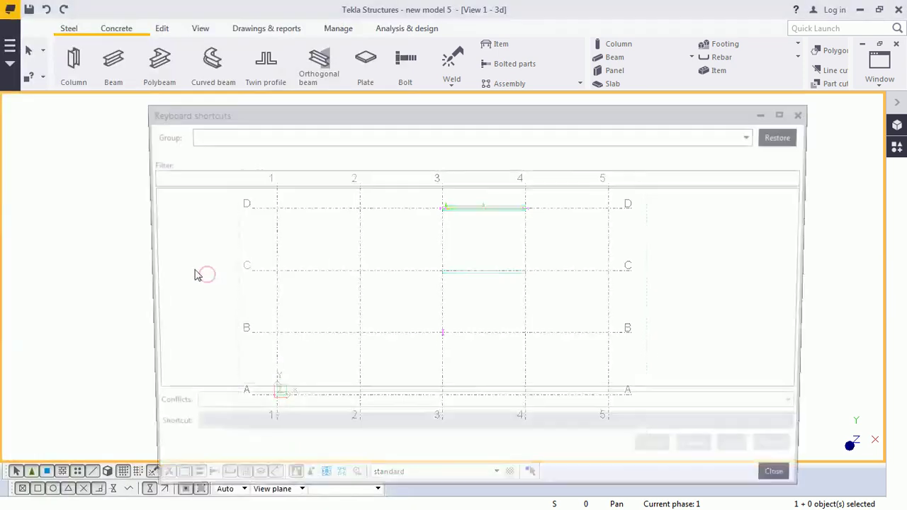
pyautogui.click(363, 136)
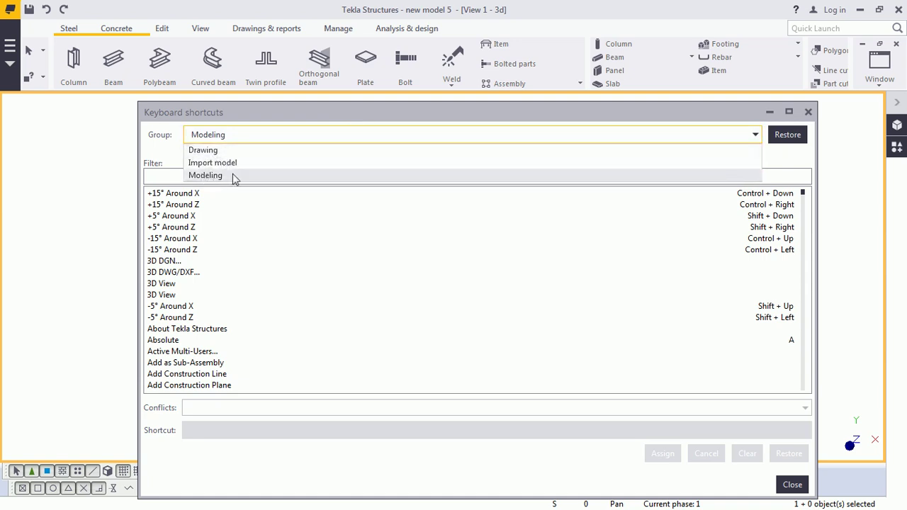
pyautogui.click(227, 138)
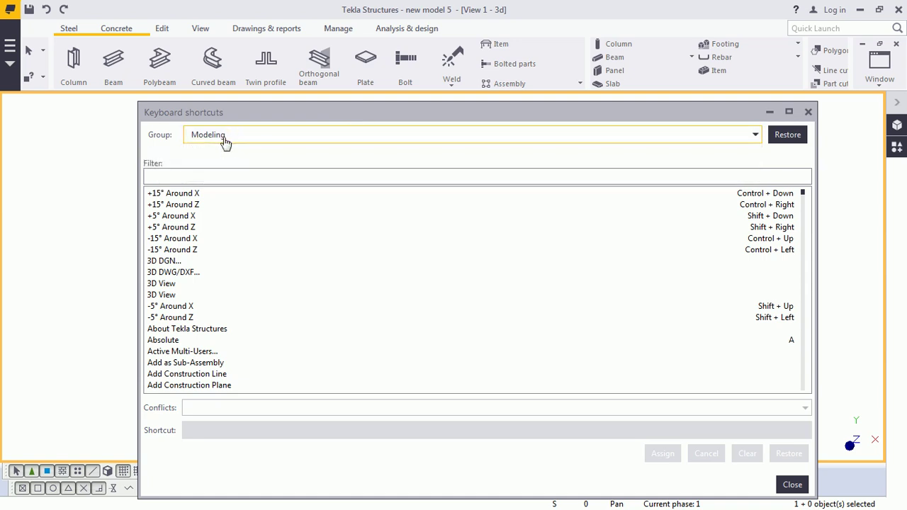
pyautogui.click(186, 182)
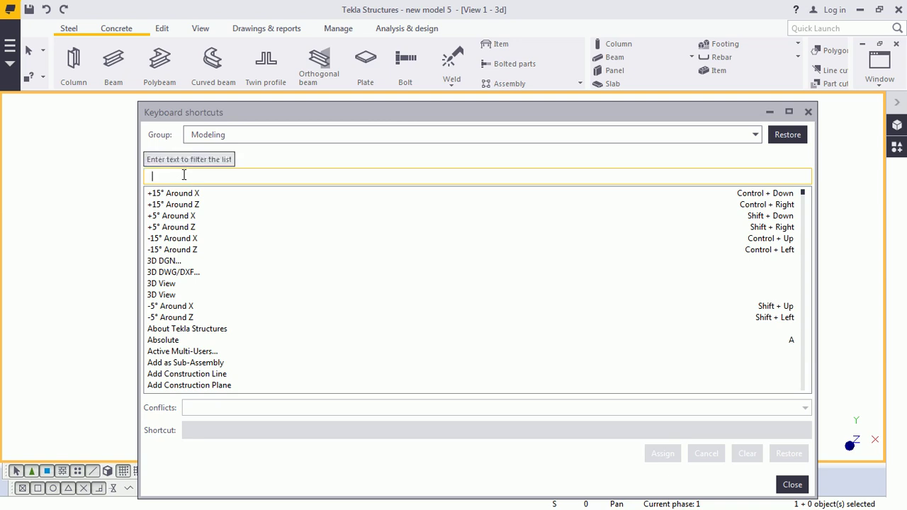
pyautogui.write('dista')
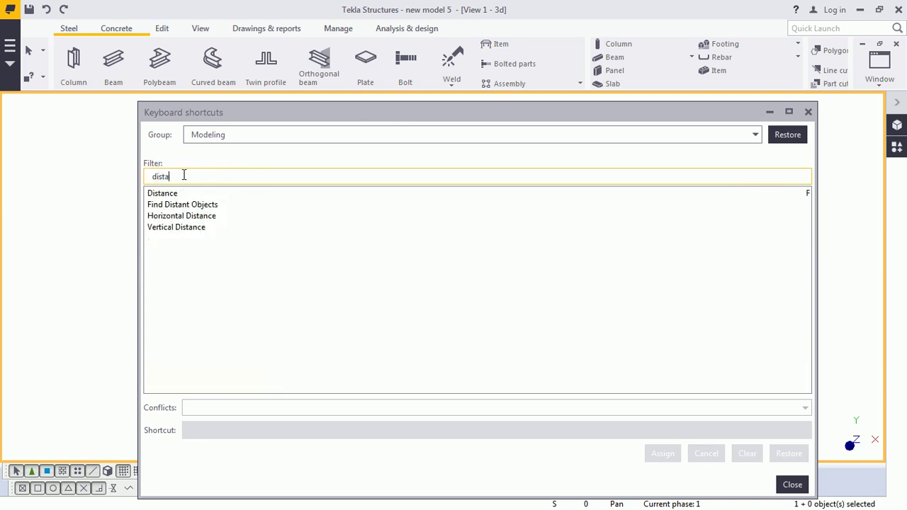
pyautogui.write('nce')
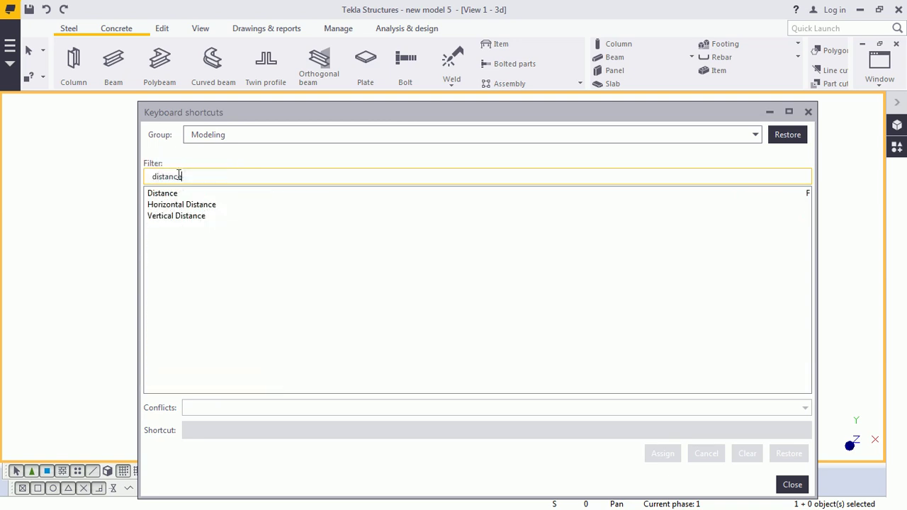
# Assign the shortcut N to Horizontal Distance, discarding an initial H entry.
pyautogui.click(193, 205)
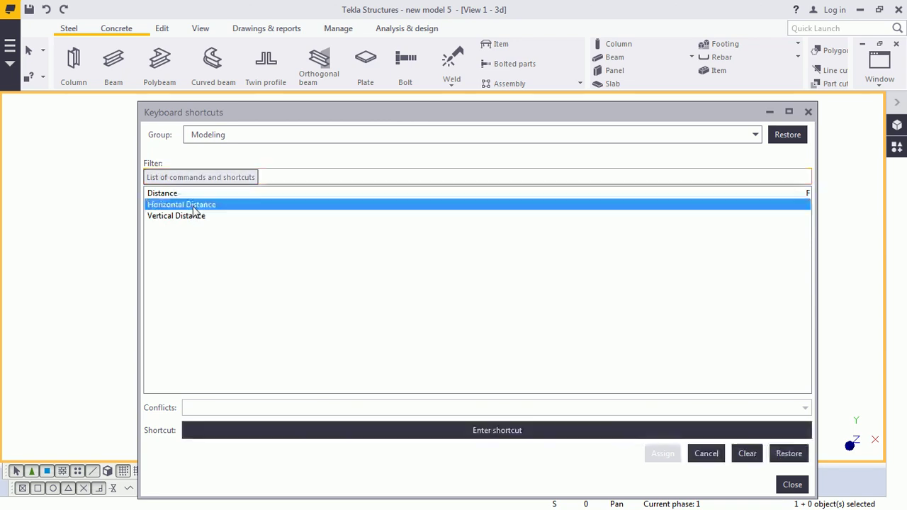
pyautogui.click(502, 438)
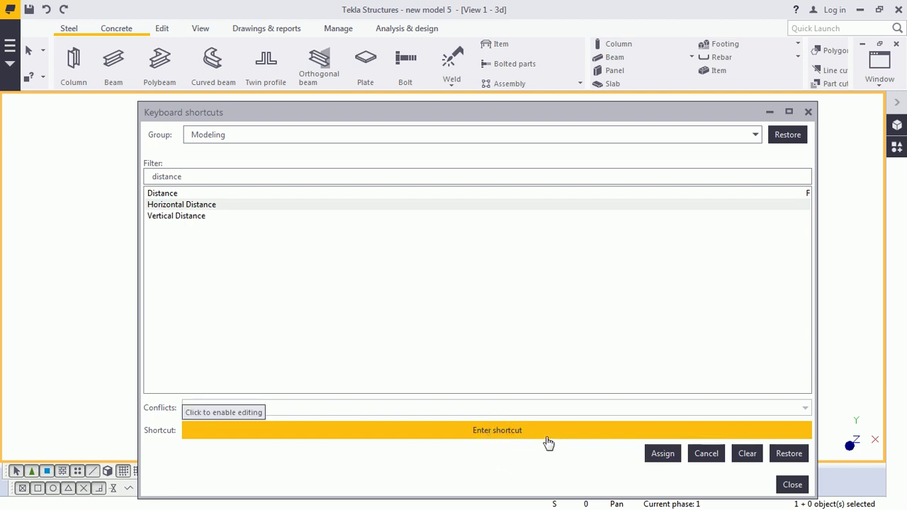
pyautogui.press('h')
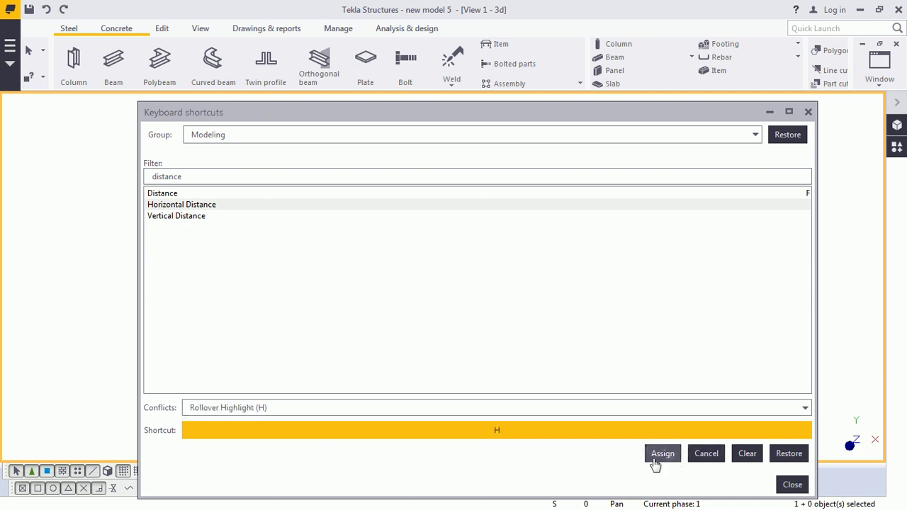
pyautogui.click(744, 459)
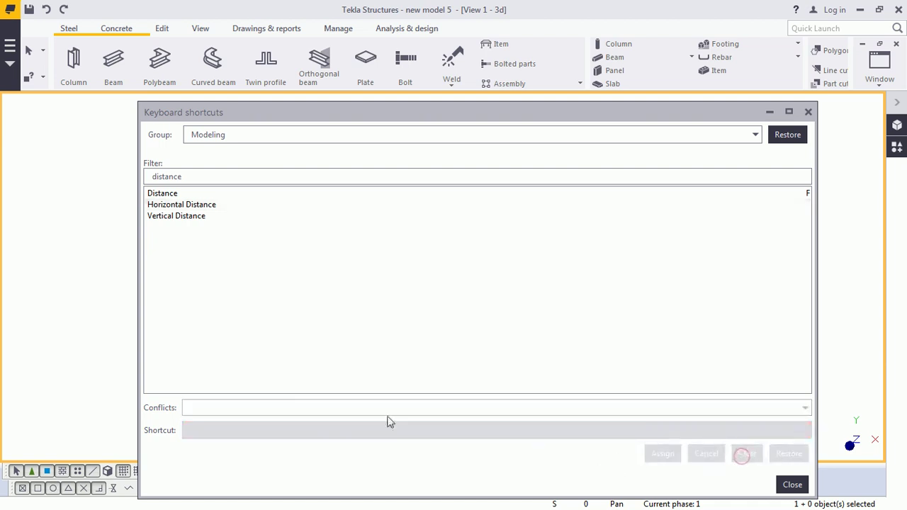
pyautogui.click(193, 204)
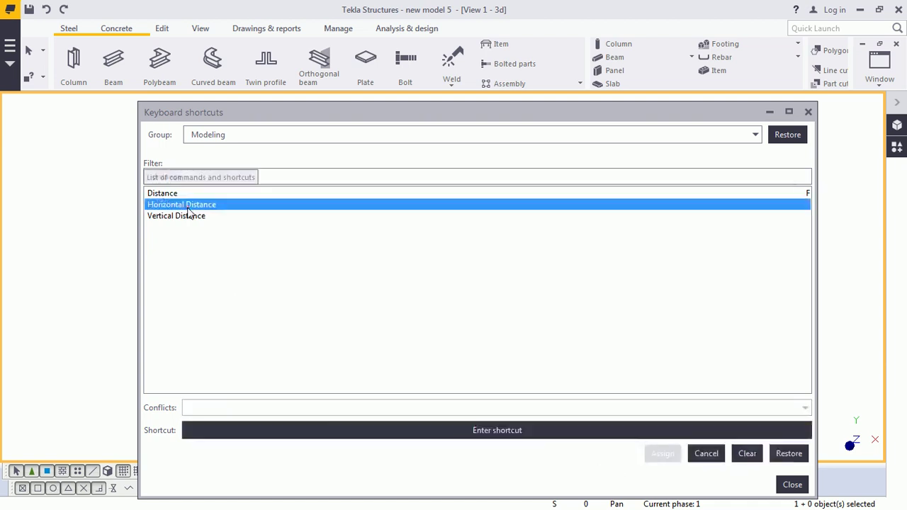
pyautogui.click(508, 436)
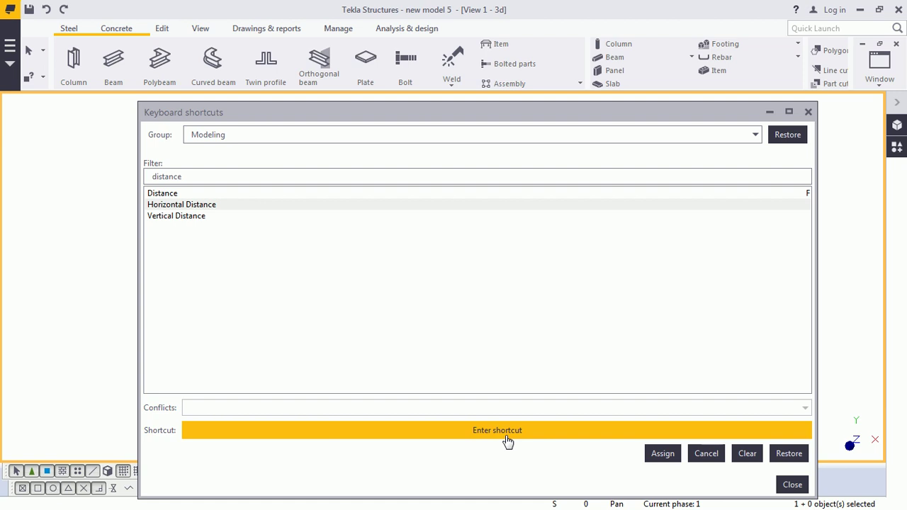
pyautogui.press('n')
pyautogui.click(663, 454)
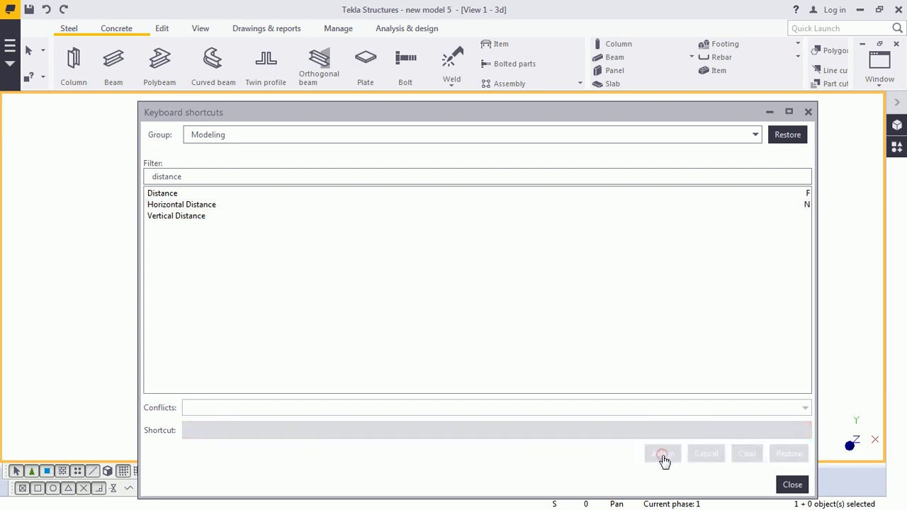
# Give Vertical Distance the keyboard shortcut M.
pyautogui.click(193, 219)
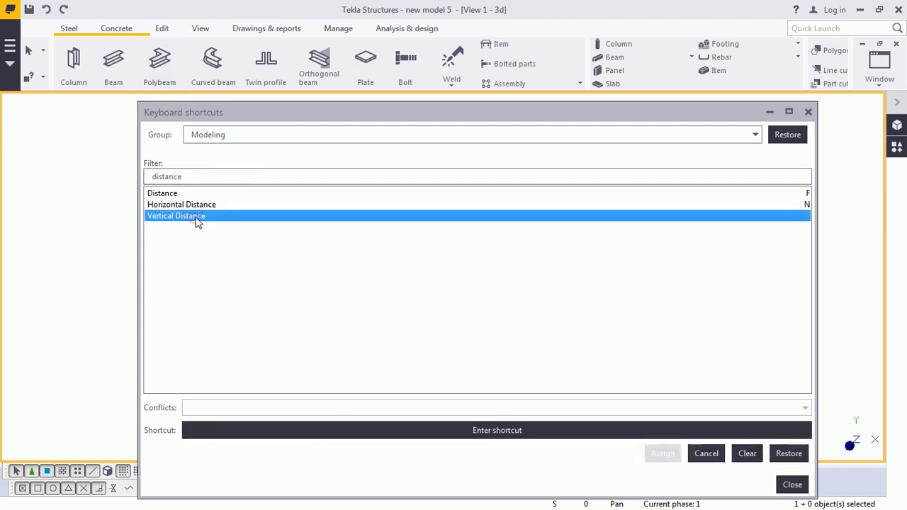
pyautogui.click(517, 440)
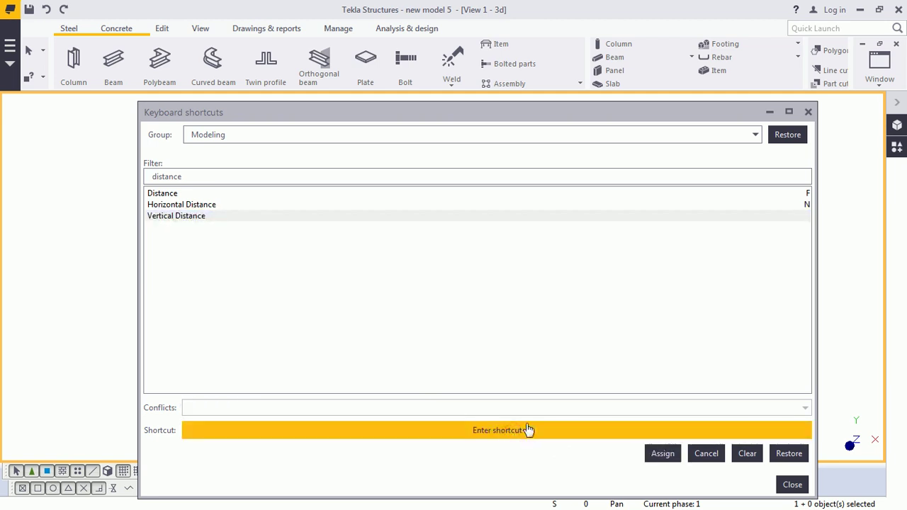
pyautogui.press('m')
pyautogui.click(663, 454)
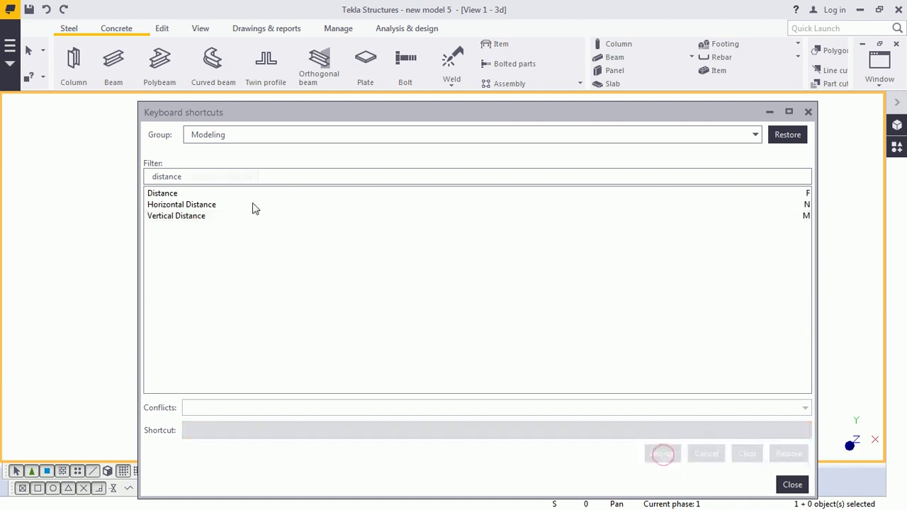
# Filter the list by 'col' and assign shortcut U to the Column command.
pyautogui.doubleClick(208, 177)
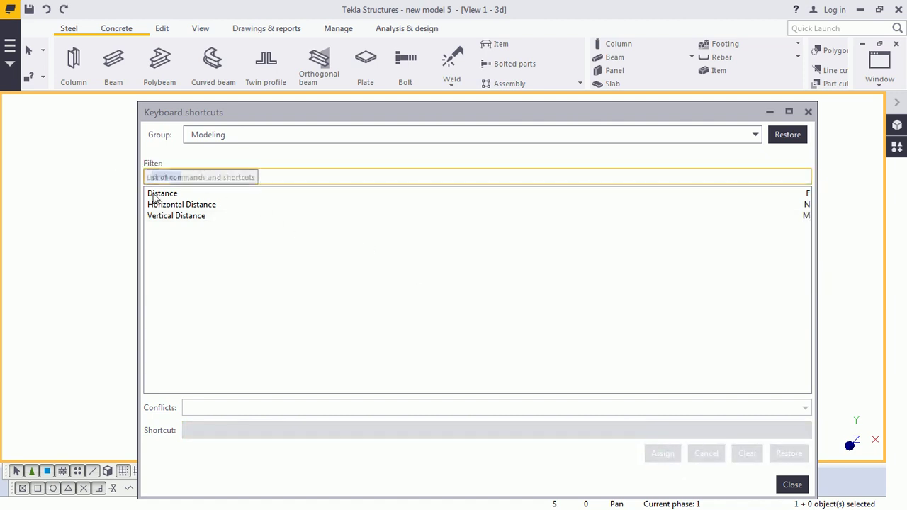
pyautogui.write('column')
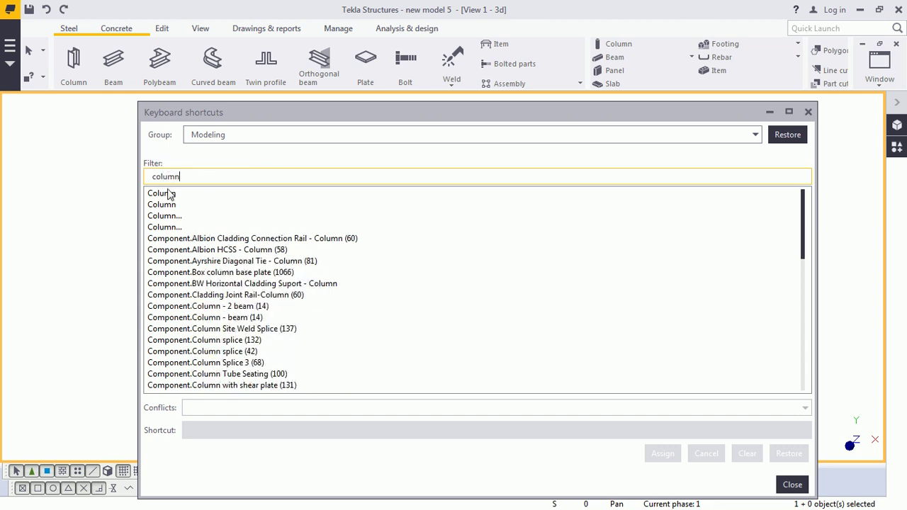
pyautogui.click(168, 193)
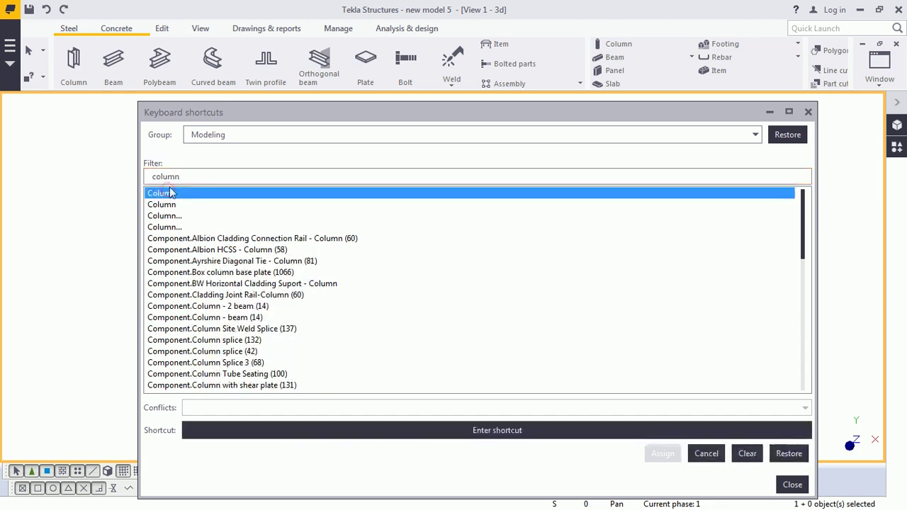
pyautogui.click(506, 437)
pyautogui.click(506, 437)
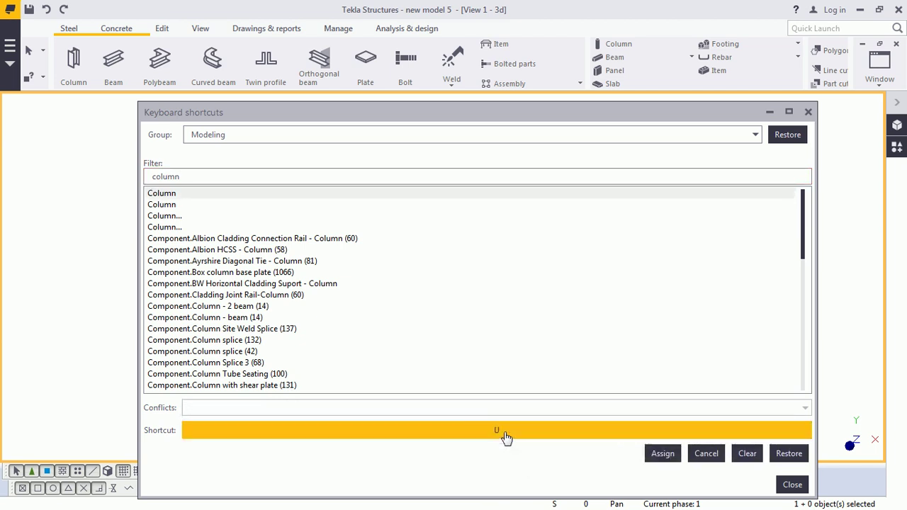
pyautogui.click(659, 455)
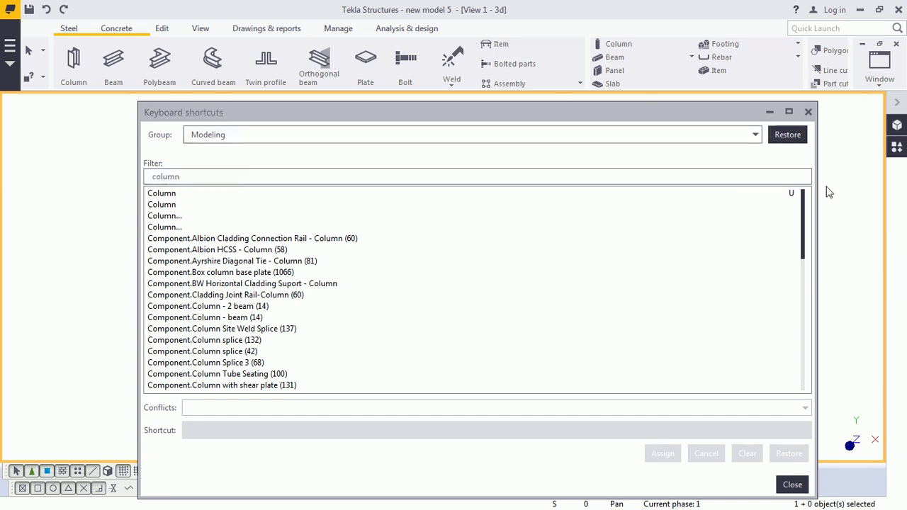
# Close the shortcut settings and redraw the model view.
pyautogui.click(808, 112)
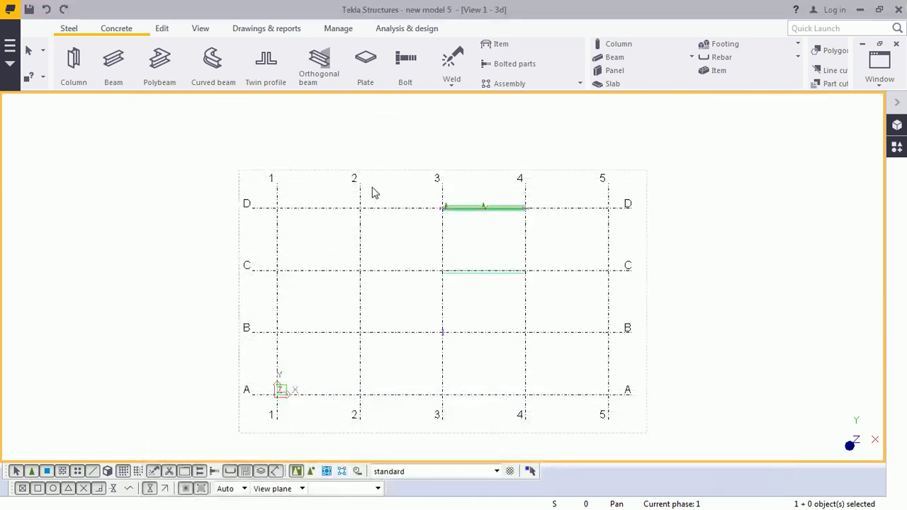
pyautogui.rightClick(372, 187)
pyautogui.click(425, 264)
# Measure the two 20'-0" spans along grid C, from C-1 to C-2 and C-2 to C-3.
pyautogui.press('f')
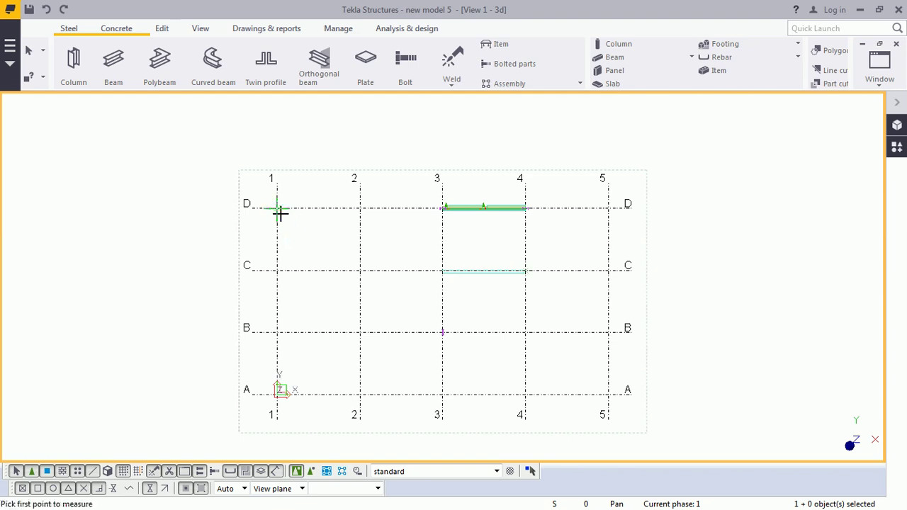
pyautogui.click(278, 270)
pyautogui.click(360, 270)
pyautogui.click(359, 250)
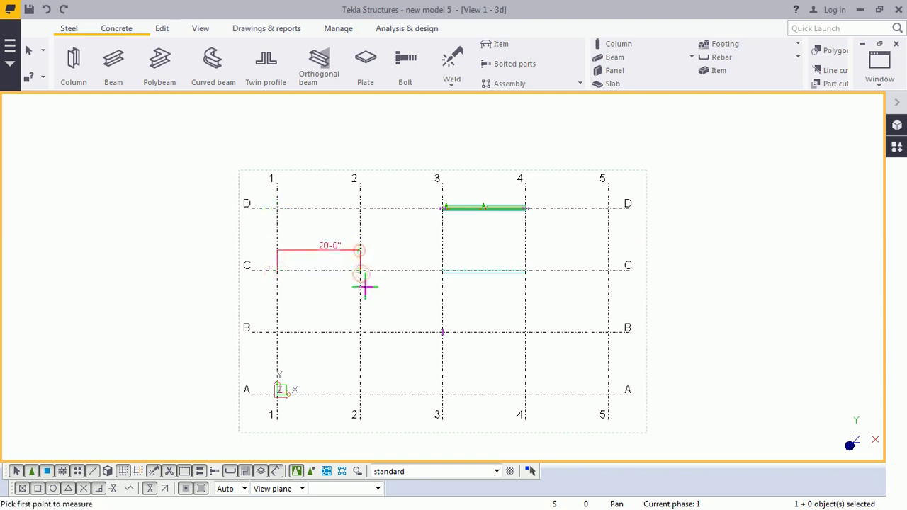
pyautogui.click(360, 270)
pyautogui.click(438, 270)
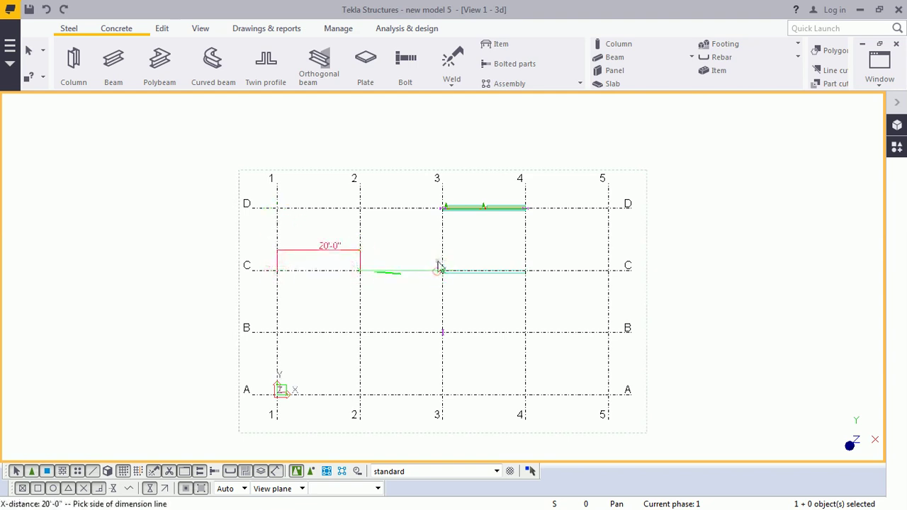
pyautogui.click(439, 260)
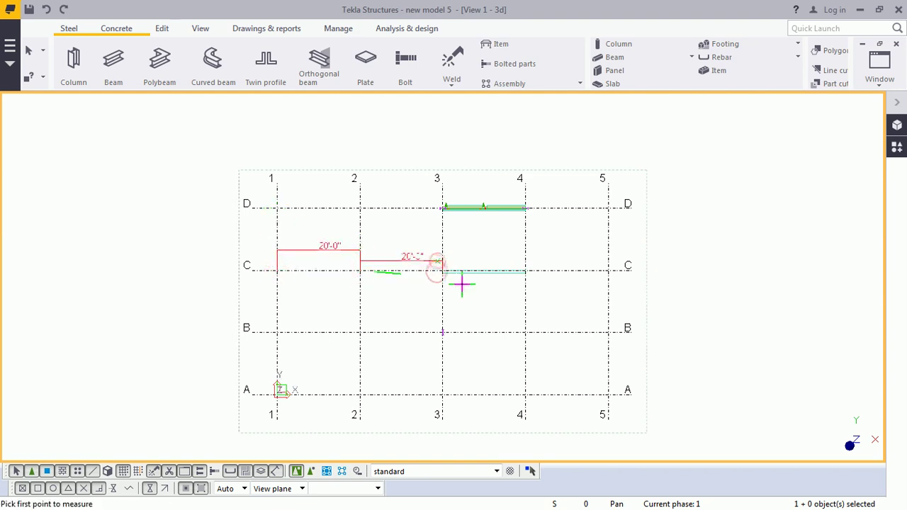
# Measure the 15'-0" spans from B-1 and D-1 to C-1, then stop measuring.
pyautogui.click(277, 330)
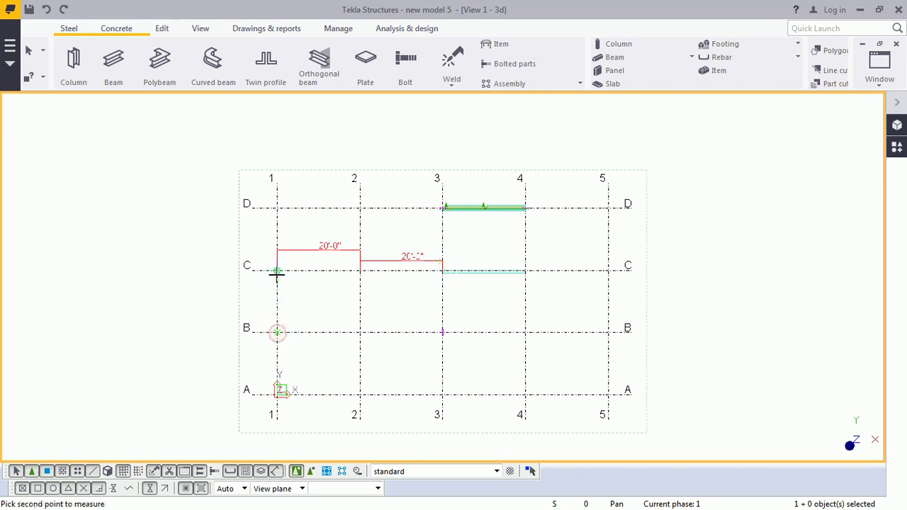
pyautogui.click(277, 269)
pyautogui.click(278, 209)
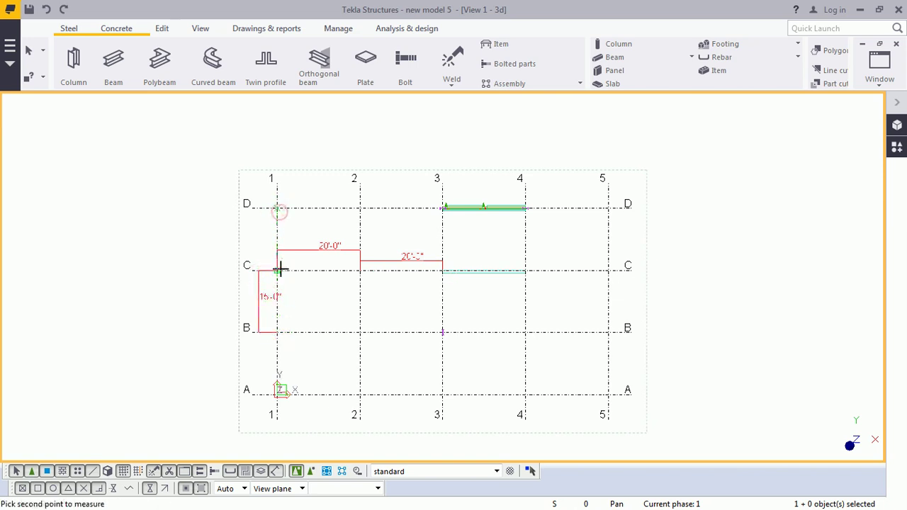
pyautogui.click(278, 269)
pyautogui.rightClick(335, 246)
pyautogui.click(366, 258)
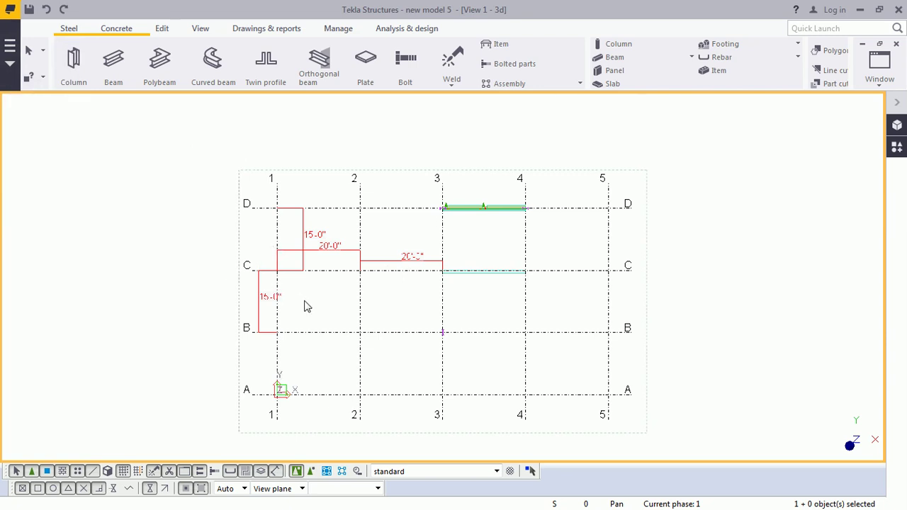
pyautogui.press('Return')
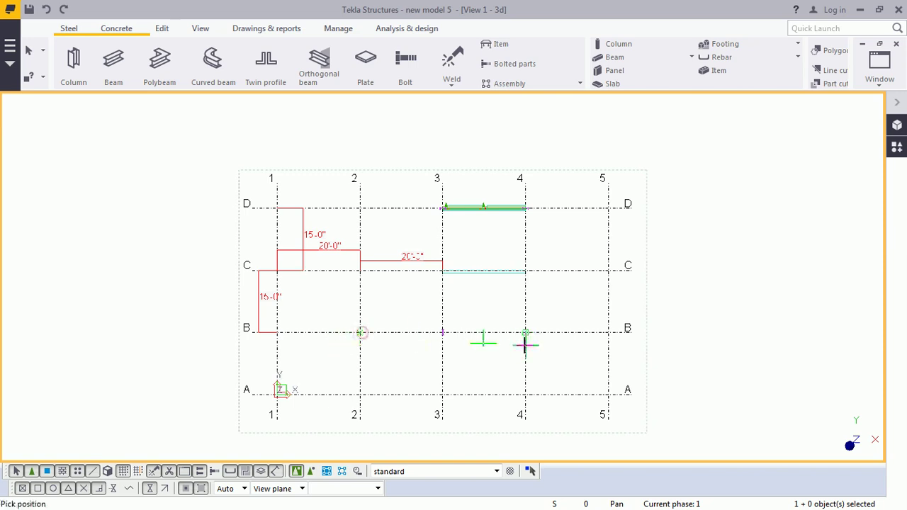
pyautogui.scroll(6, 383, 331)
pyautogui.scroll(-5, 344, 341)
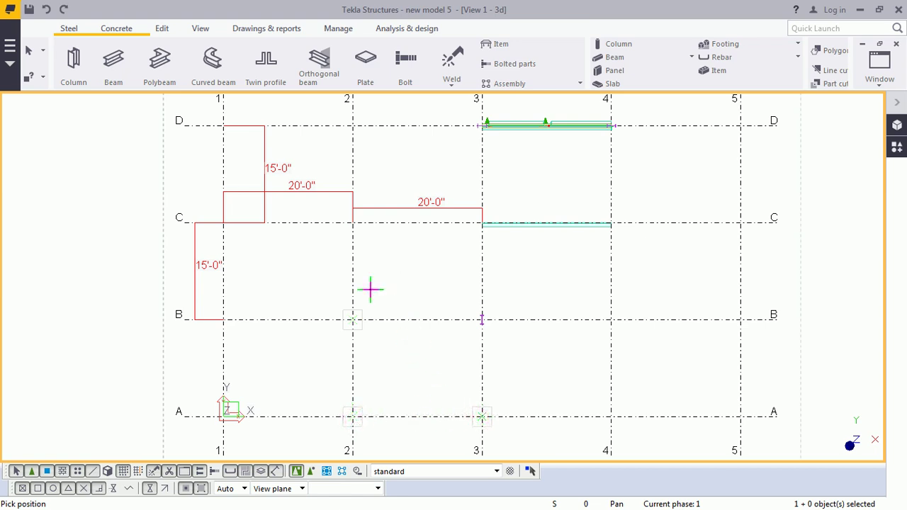
pyautogui.rightClick(396, 288)
pyautogui.click(436, 303)
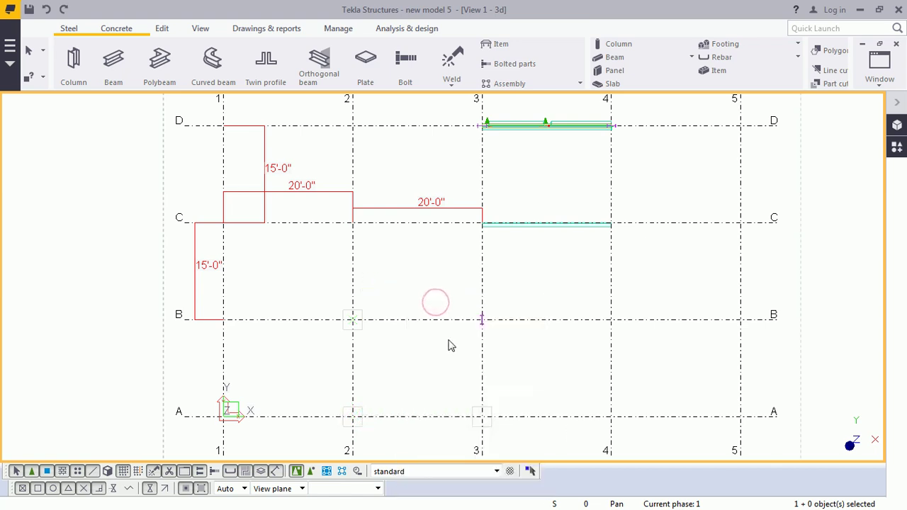
pyautogui.moveTo(425, 324); pyautogui.dragTo(411, 286, button='middle')
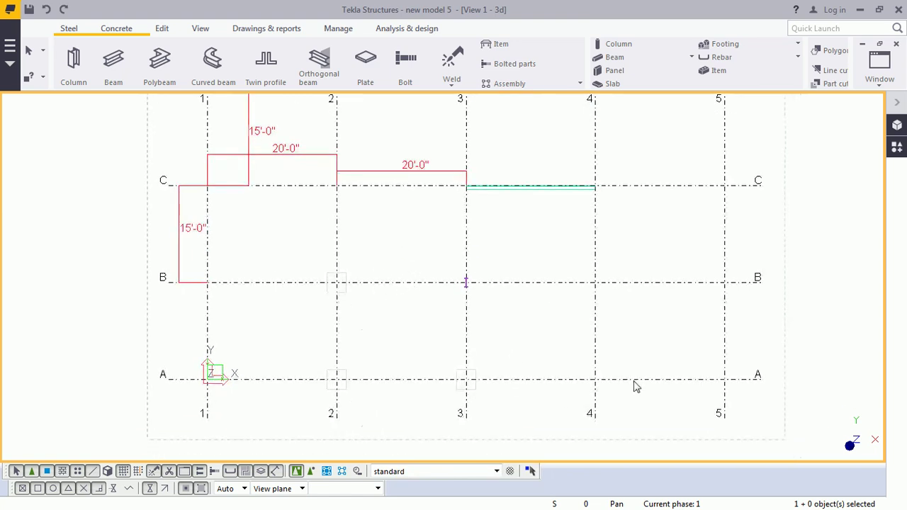
# Dimension grid A between axes 4 and 5 as 18'-11"1/4 and zoom out.
pyautogui.press('f')
pyautogui.click(594, 379)
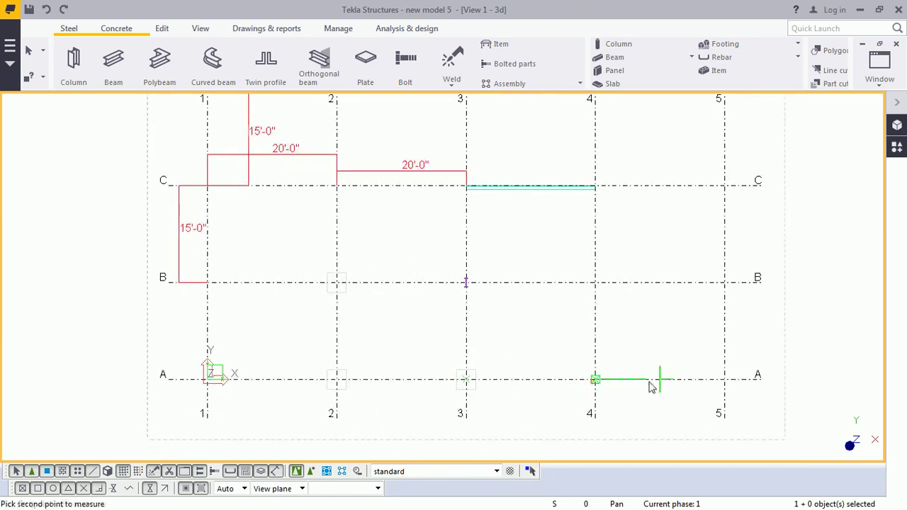
pyautogui.click(716, 379)
pyautogui.click(593, 330)
pyautogui.scroll(-2, 438, 330)
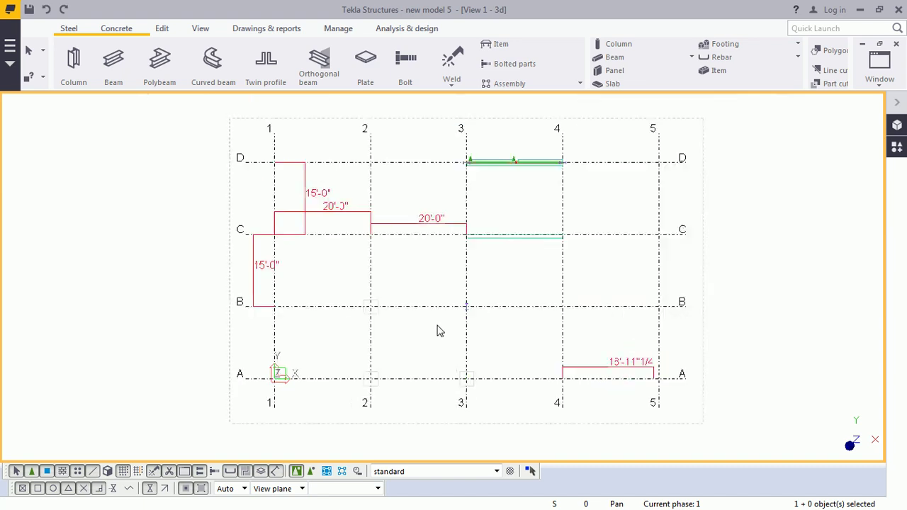